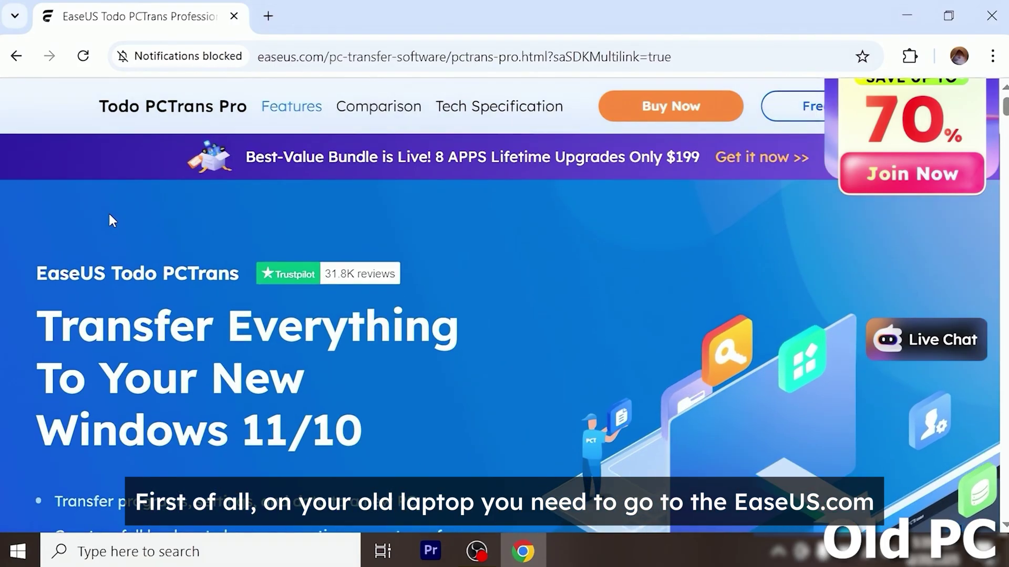
Step: Download the PCTrans free trial, run pct_trial_installer.exe on the old laptop, and open the page on the new laptop
{"action": "scroll", "coordinate": [108, 220], "scroll_direction": "down", "scroll_amount": 3}
{"action": "scroll", "coordinate": [108, 218], "scroll_direction": "up", "scroll_amount": 5}
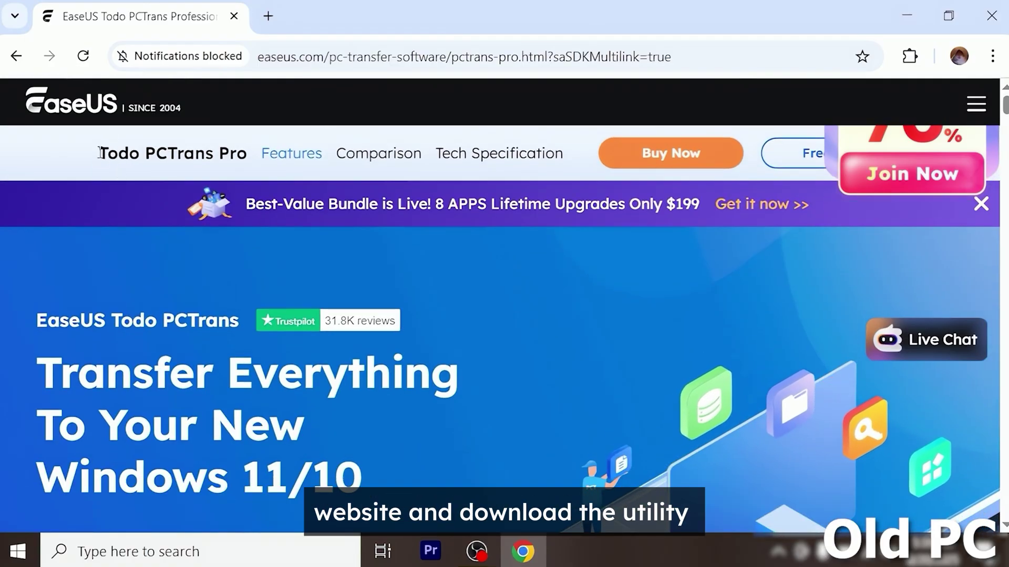
{"action": "scroll", "coordinate": [475, 263], "scroll_direction": "down", "scroll_amount": 5}
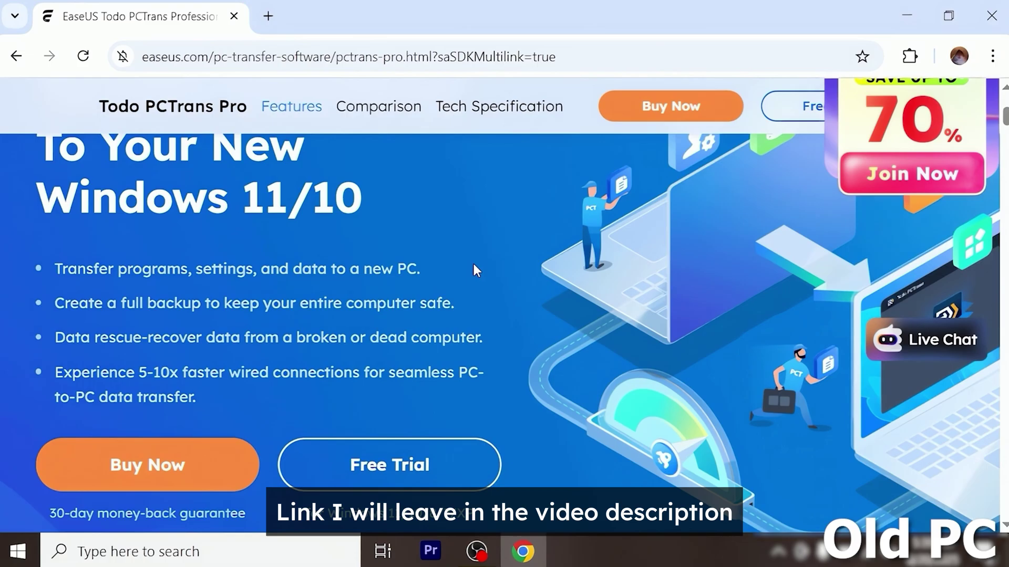
{"action": "scroll", "coordinate": [473, 265], "scroll_direction": "down", "scroll_amount": 2}
{"action": "left_click", "coordinate": [436, 374]}
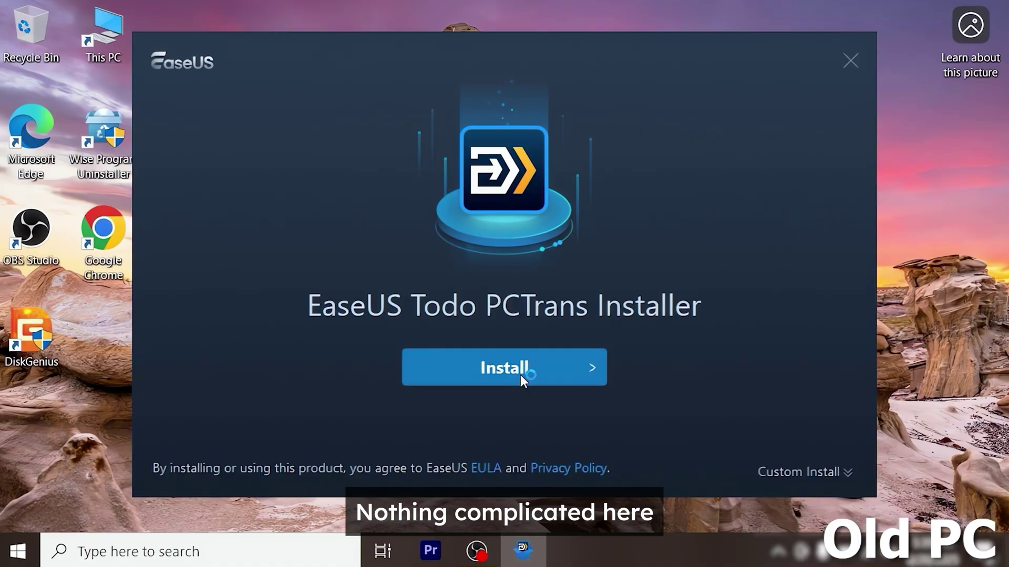
{"action": "left_click", "coordinate": [522, 375]}
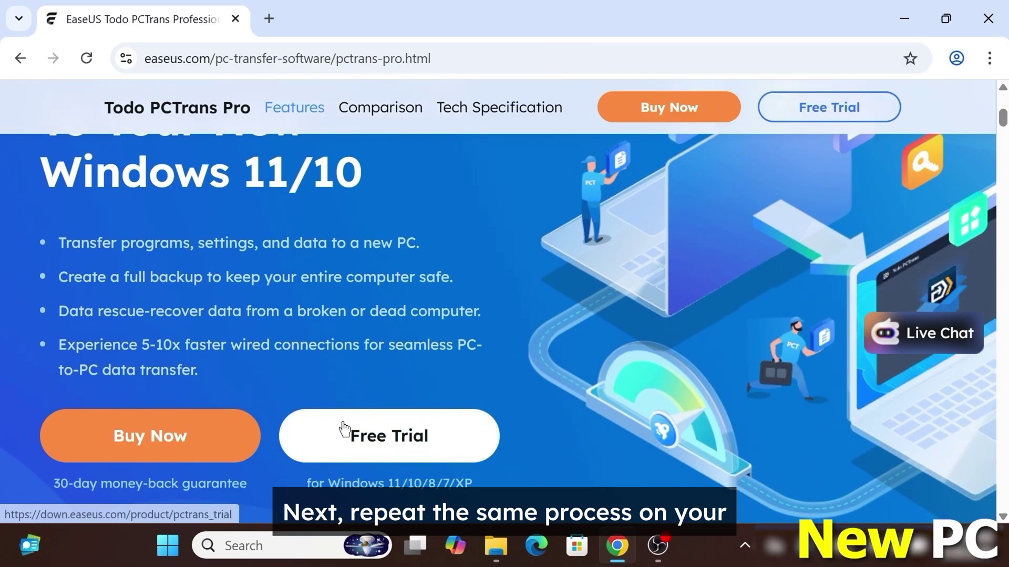
{"action": "left_click", "coordinate": [343, 425]}
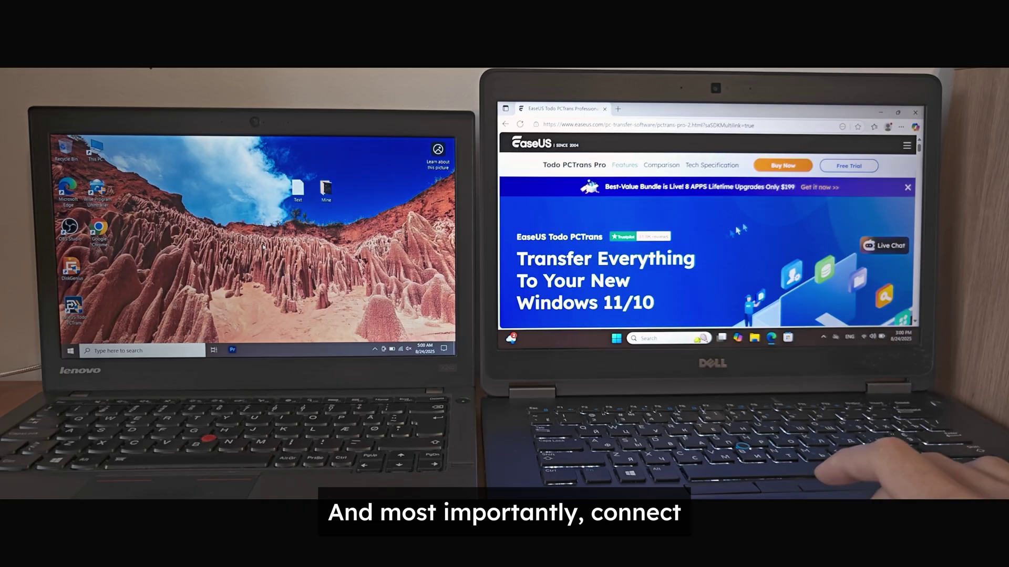
Step: Download pct_trial_installer onto the new laptop via the Free Trial button
{"action": "scroll", "coordinate": [782, 219], "scroll_direction": "down", "scroll_amount": 3}
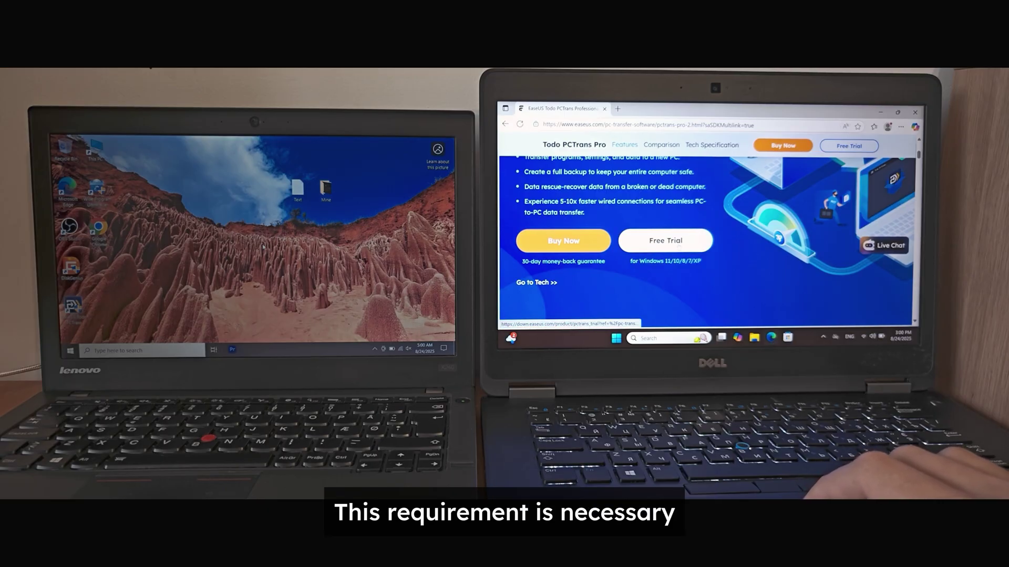
{"action": "left_click", "coordinate": [666, 240]}
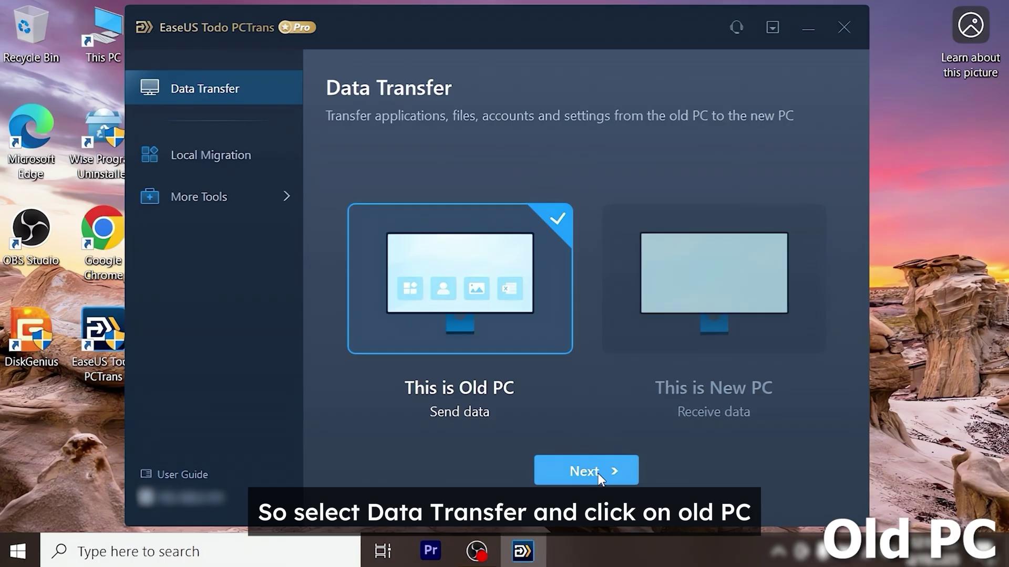
Step: Confirm this is the old PC, choose Transfer via backup, and set the backup location to E:\
{"action": "left_click", "coordinate": [598, 474]}
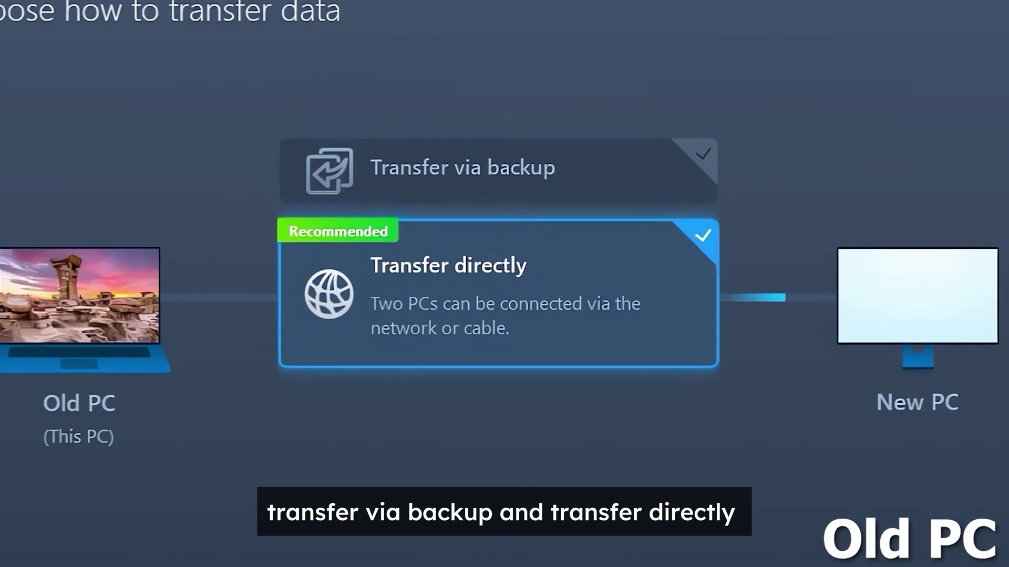
{"action": "left_click", "coordinate": [420, 168]}
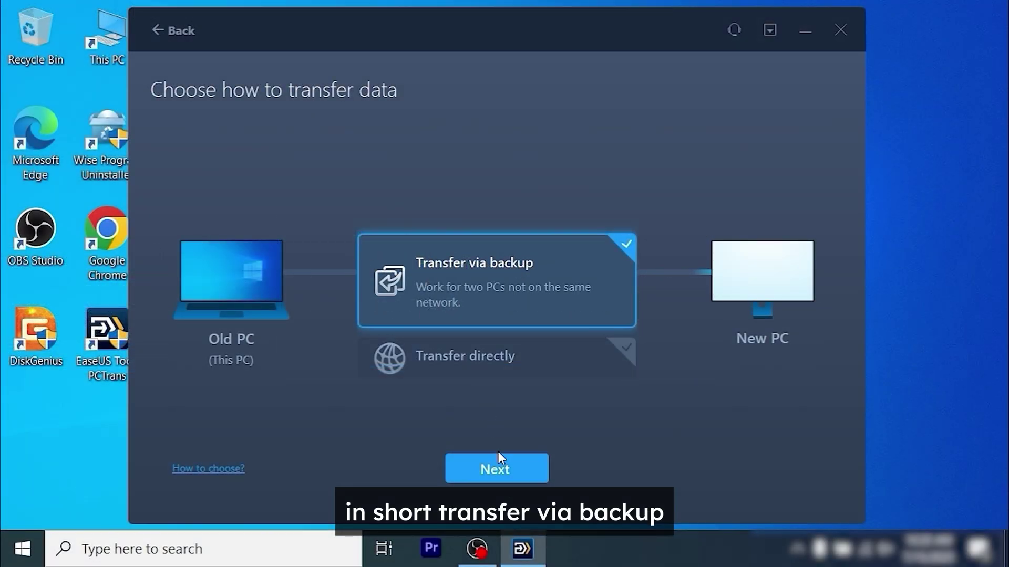
{"action": "left_click", "coordinate": [508, 474]}
{"action": "left_click", "coordinate": [815, 311]}
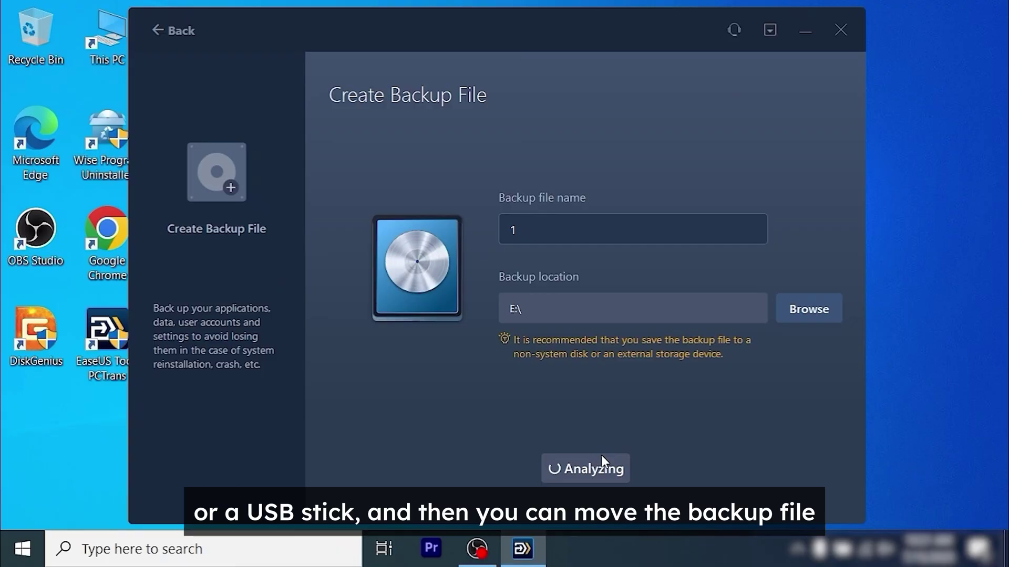
Step: Tick Microsoft Edge and Google Chrome under Applications and start the backup
{"action": "left_click", "coordinate": [172, 254]}
{"action": "left_click", "coordinate": [172, 326]}
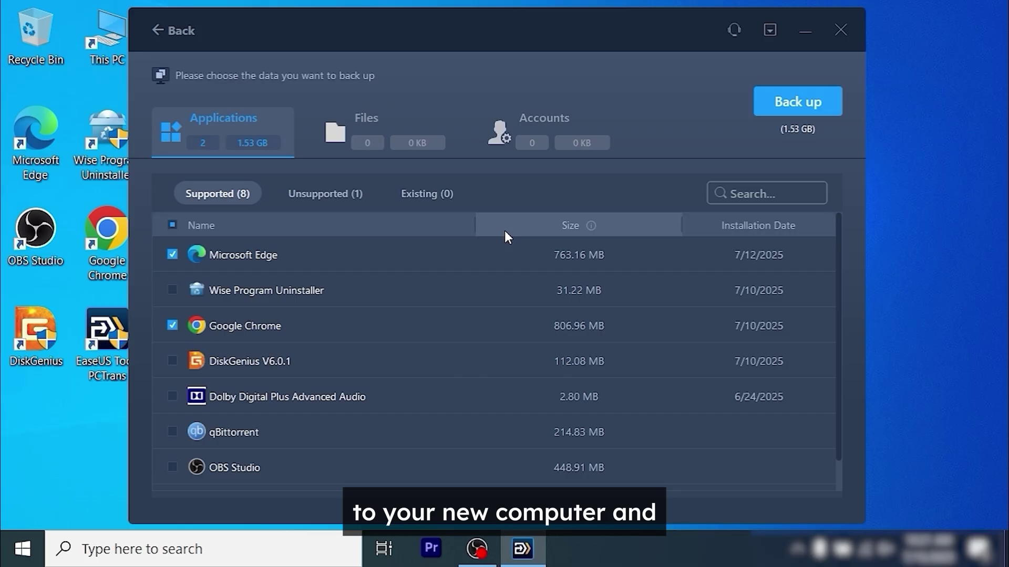
{"action": "left_click", "coordinate": [809, 99]}
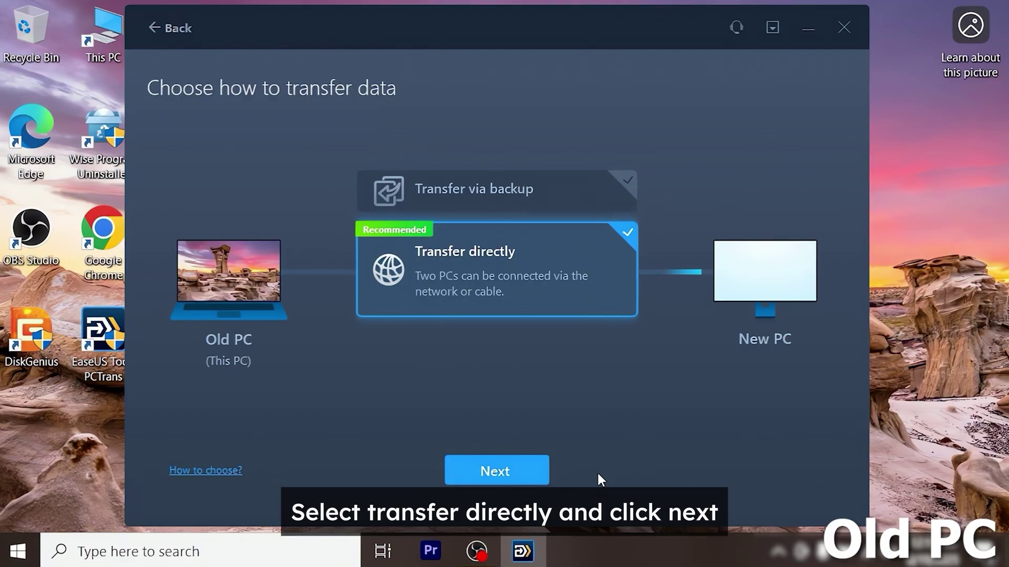
Step: Proceed with Transfer directly on the old PC, then mark the other laptop as the new PC transferring directly
{"action": "left_click", "coordinate": [528, 474]}
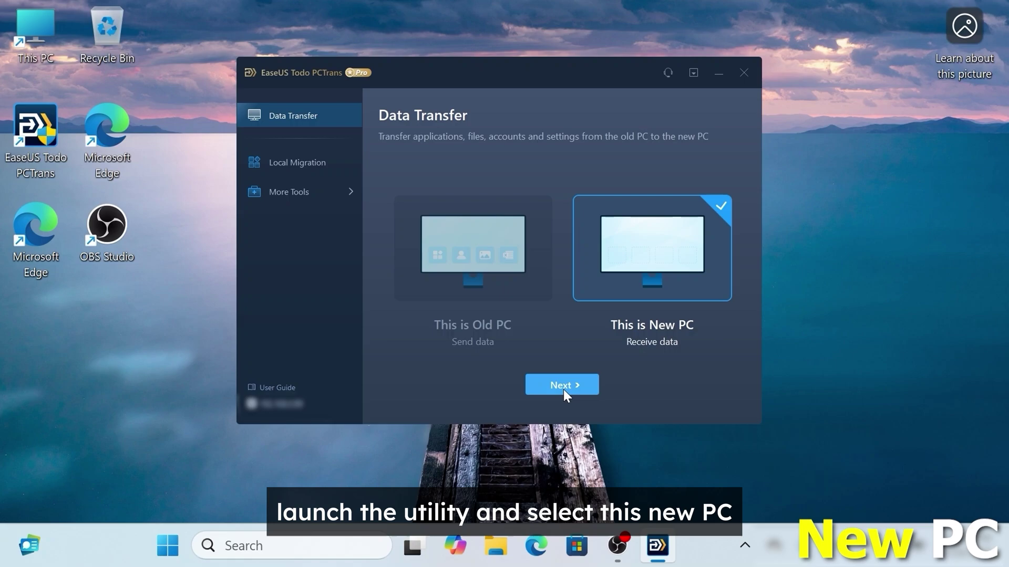
{"action": "left_click", "coordinate": [564, 389]}
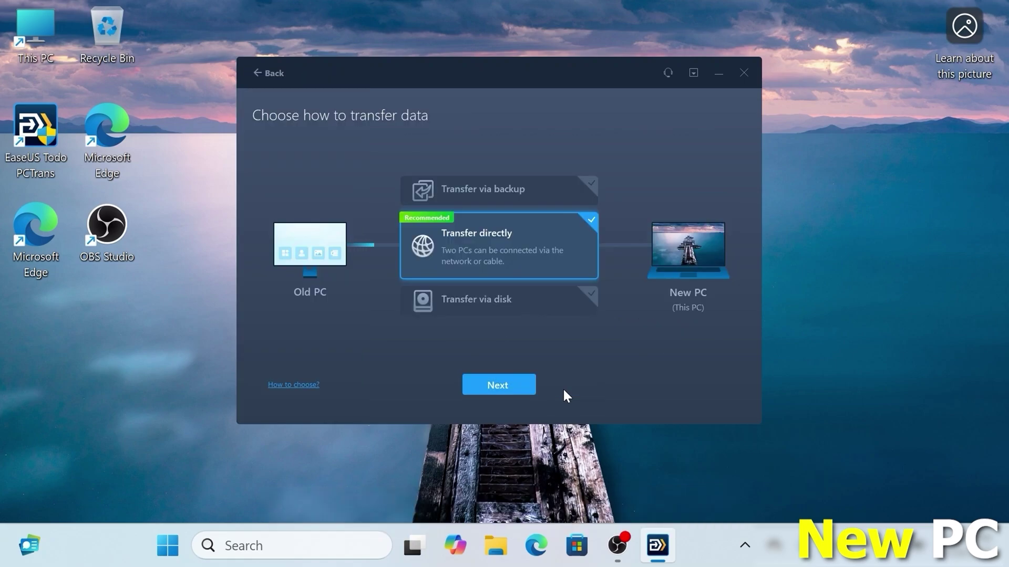
{"action": "left_click", "coordinate": [470, 387]}
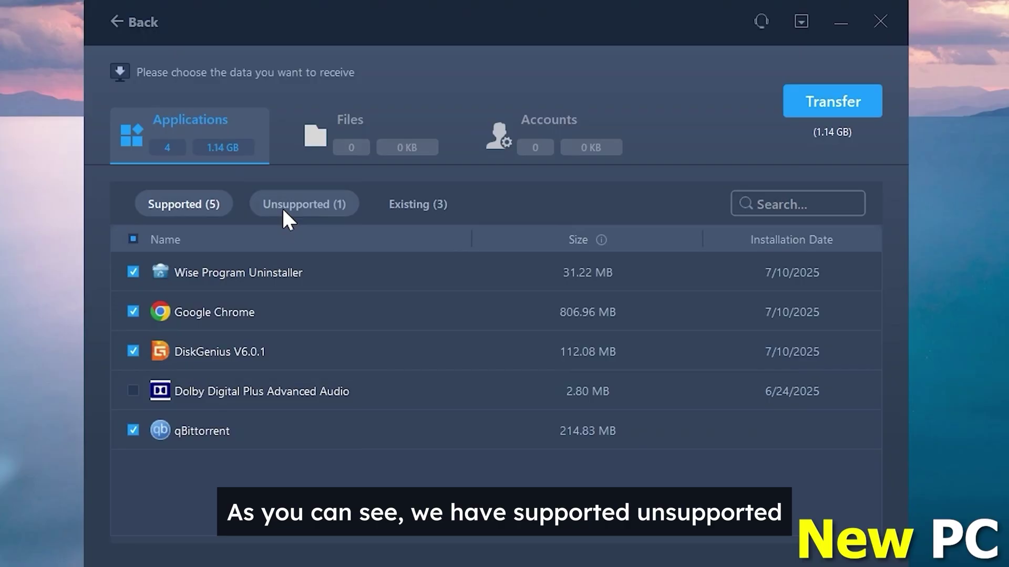
Step: Tick Wise Program Uninstaller, Google Chrome and qBittorrent under Supported apps, checking the Unsupported and Existing tabs
{"action": "left_click", "coordinate": [282, 206]}
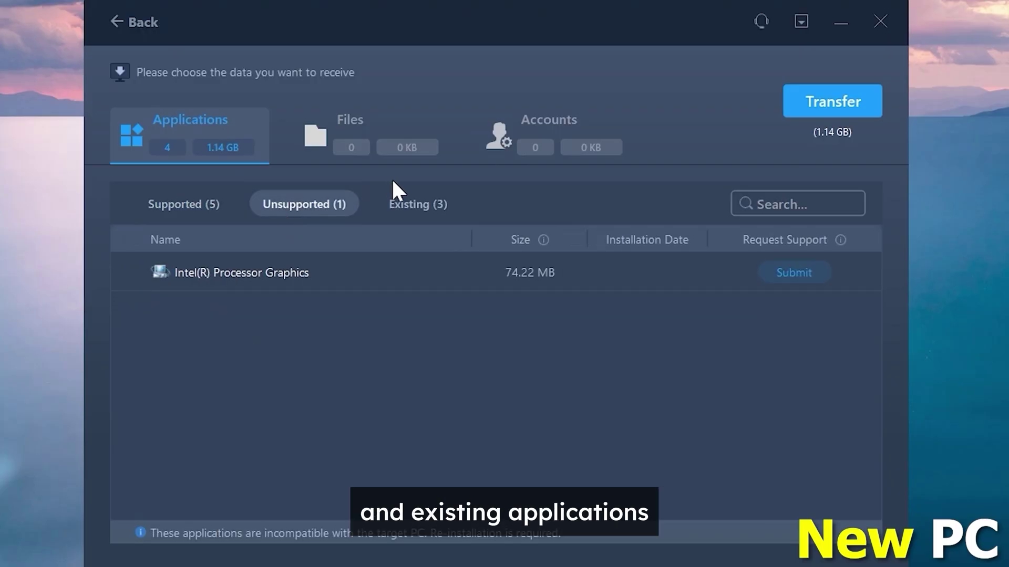
{"action": "left_click", "coordinate": [413, 195]}
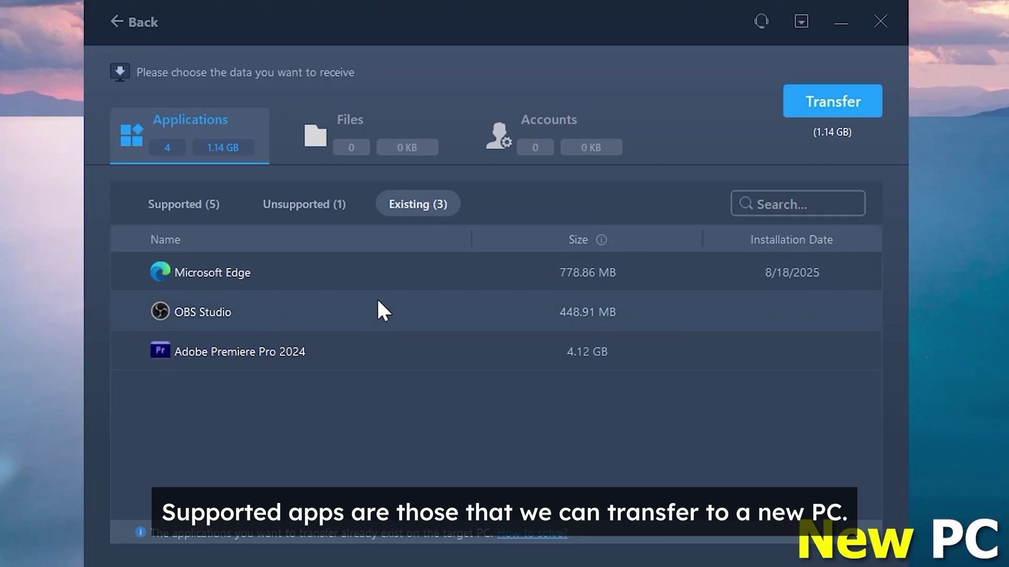
{"action": "left_click", "coordinate": [184, 205]}
{"action": "left_click", "coordinate": [133, 271]}
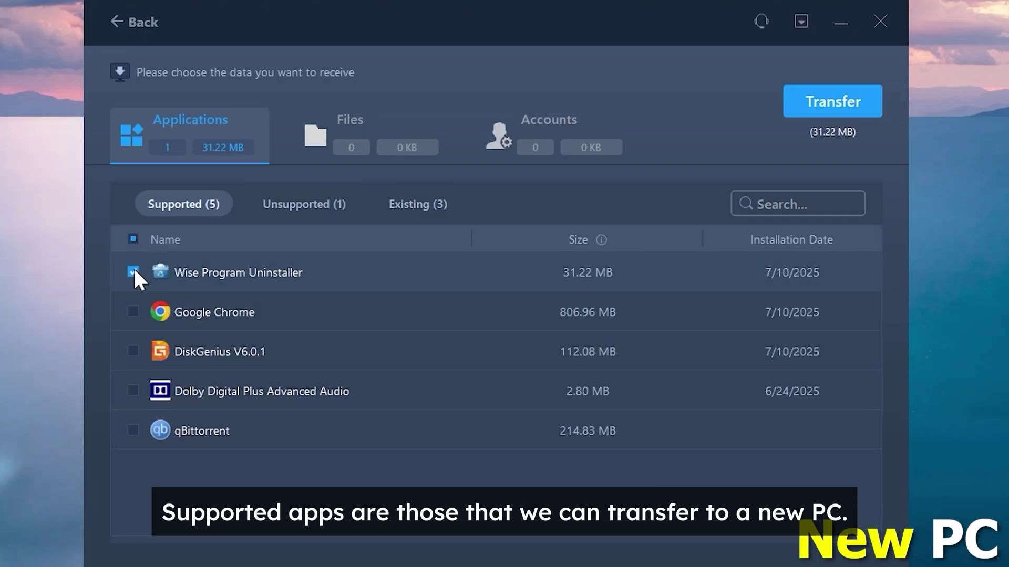
{"action": "left_click", "coordinate": [131, 311]}
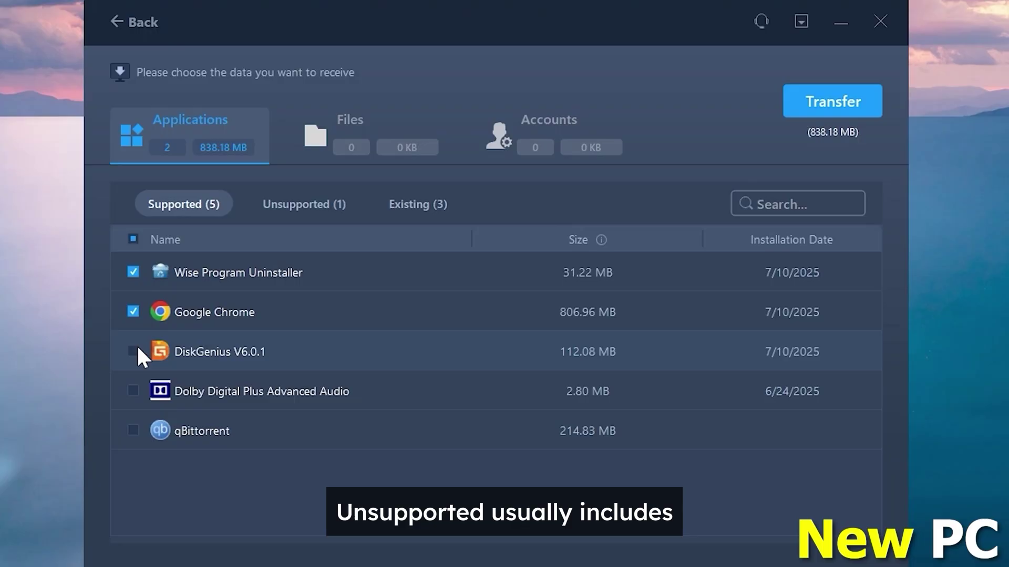
{"action": "left_click", "coordinate": [134, 429]}
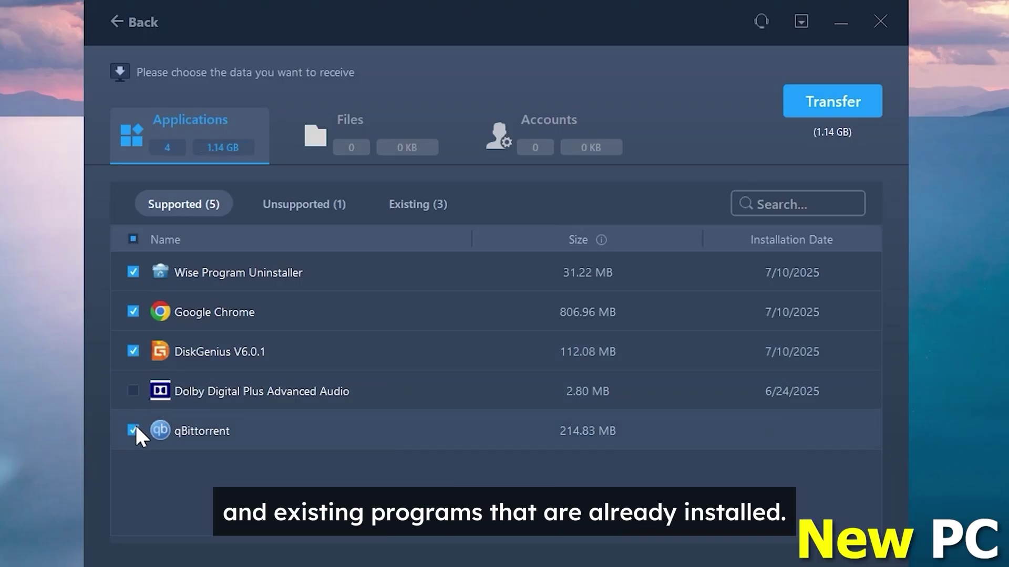
{"action": "left_click", "coordinate": [283, 209]}
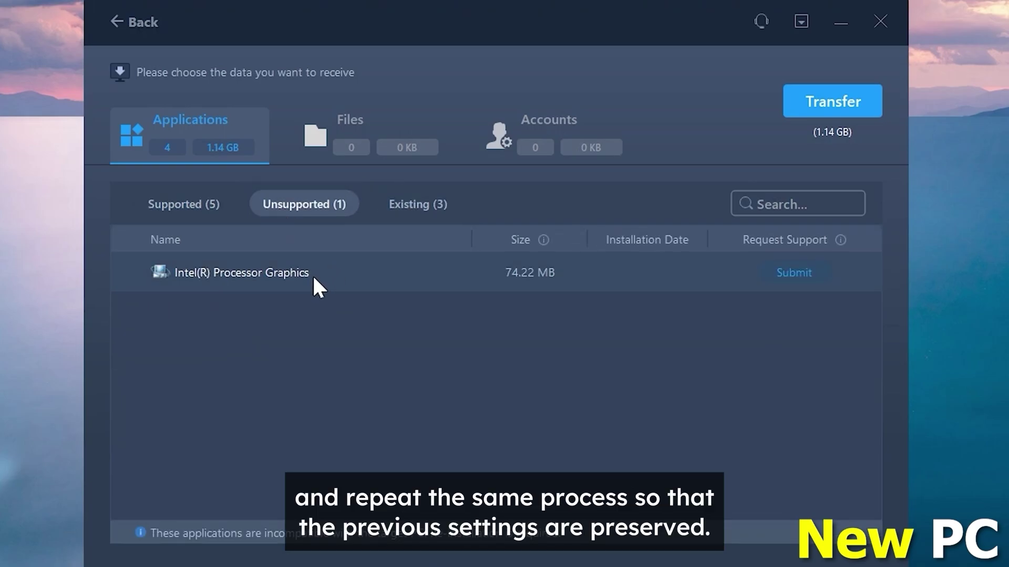
{"action": "left_click", "coordinate": [415, 201]}
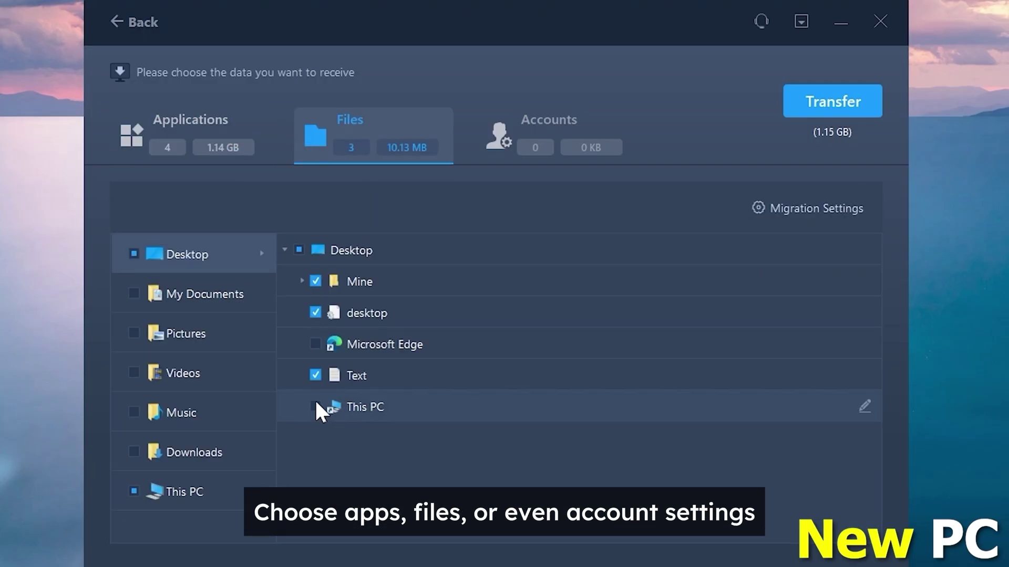
Step: Leave one desktop item out, then tick WiFi Settings and the USER account under Accounts
{"action": "left_click", "coordinate": [315, 313]}
{"action": "left_click", "coordinate": [535, 121]}
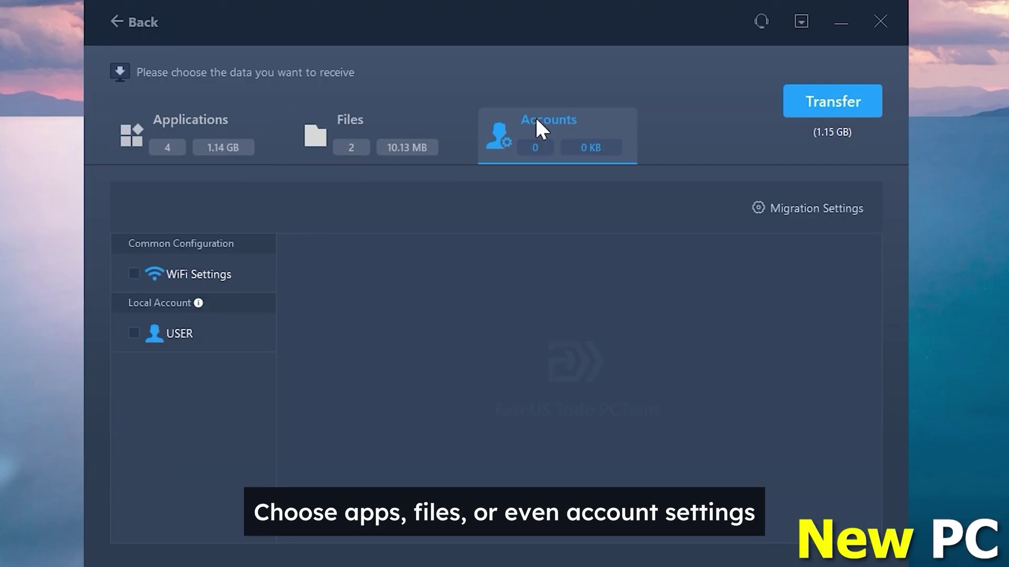
{"action": "left_click", "coordinate": [298, 250]}
{"action": "left_click", "coordinate": [133, 333]}
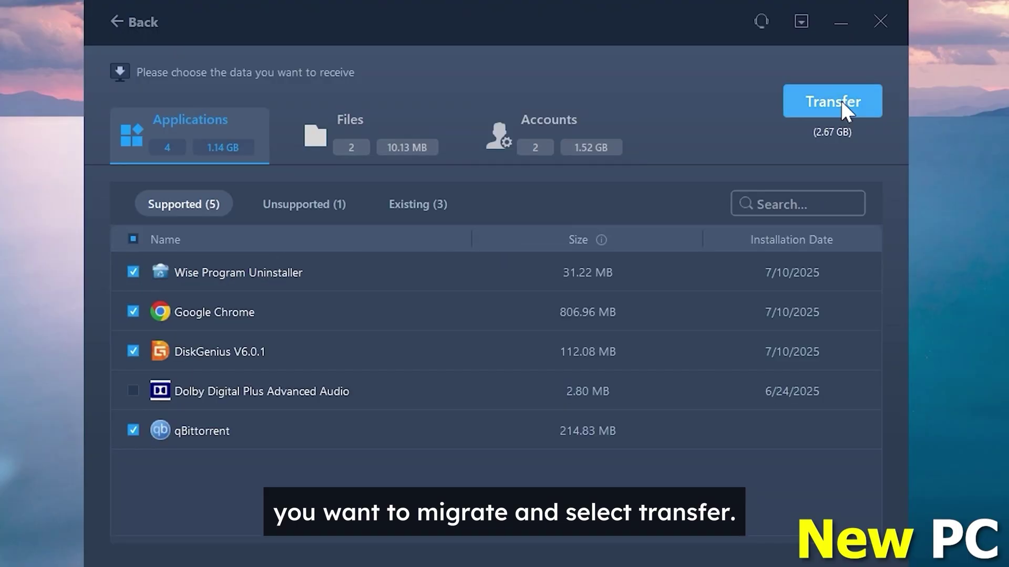
Step: Start transferring the selected apps, files and account settings to the new laptop
{"action": "left_click", "coordinate": [840, 101]}
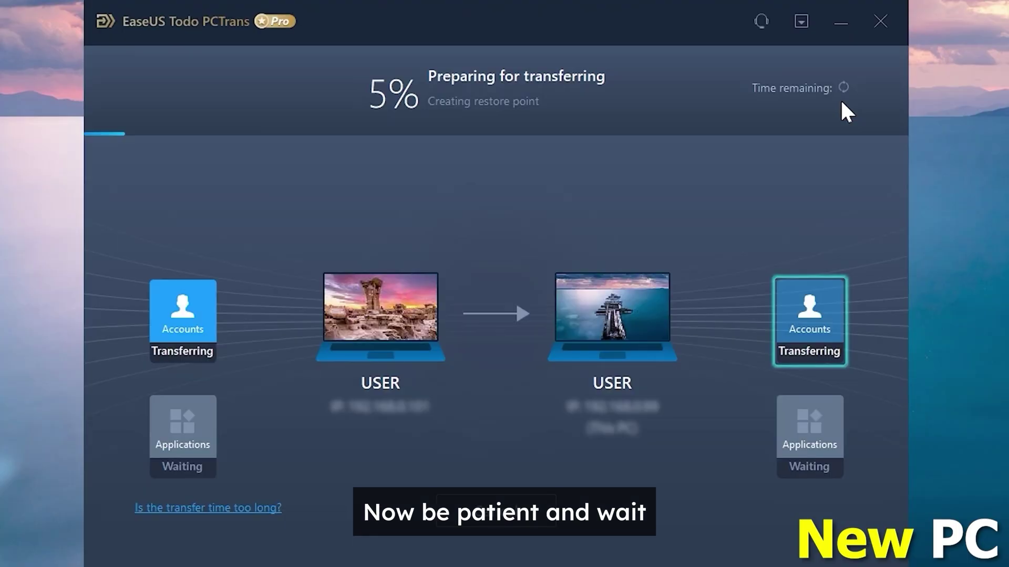